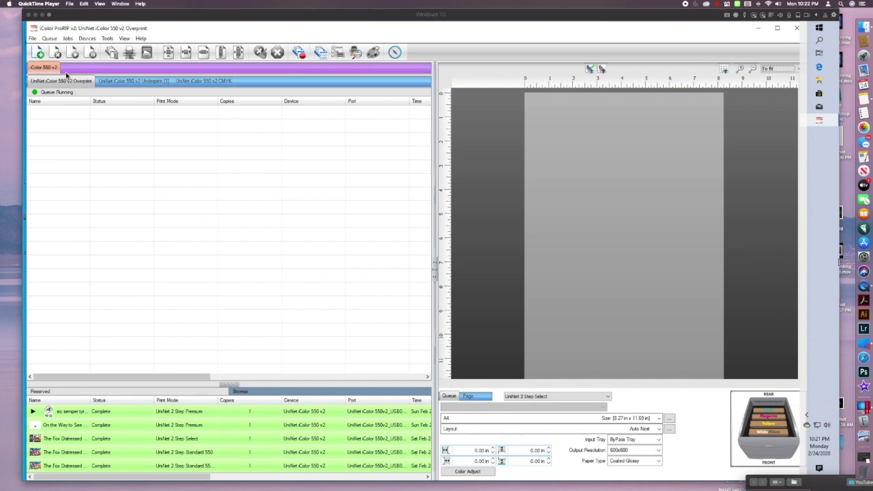
# Step: Import Bee Kind.png into the queue and select the job
pyautogui.click(40, 53)
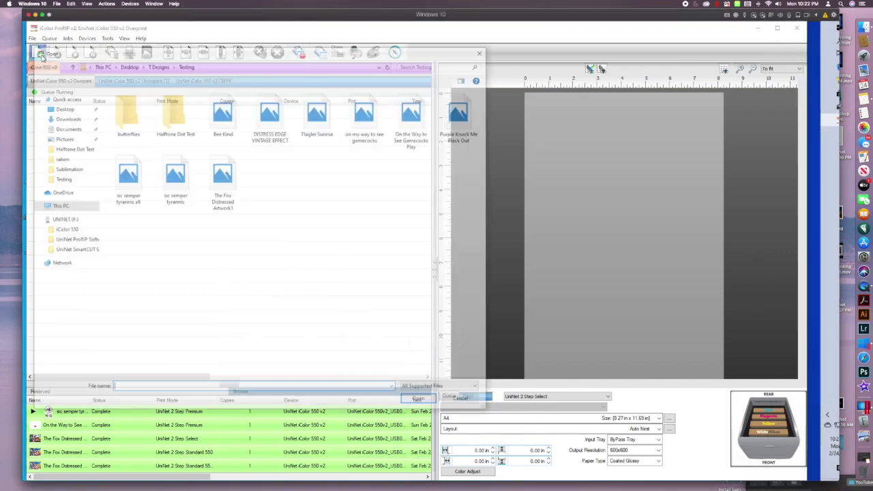
pyautogui.doubleClick(225, 124)
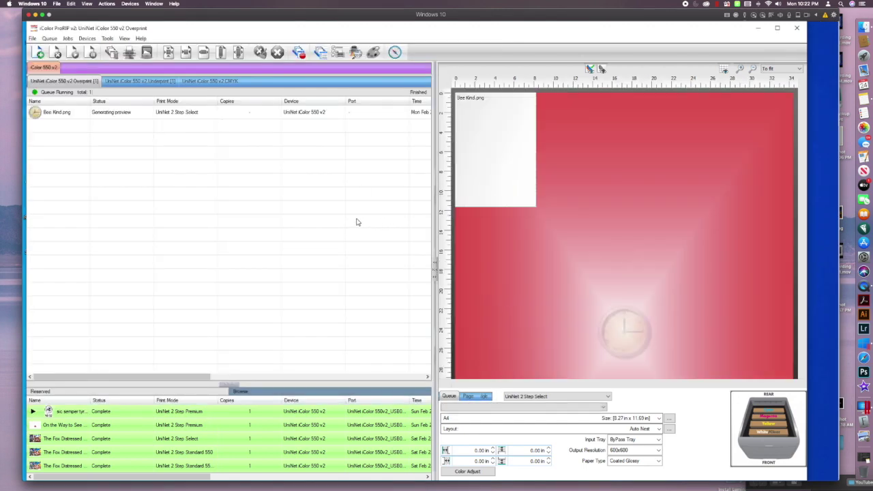
pyautogui.click(181, 115)
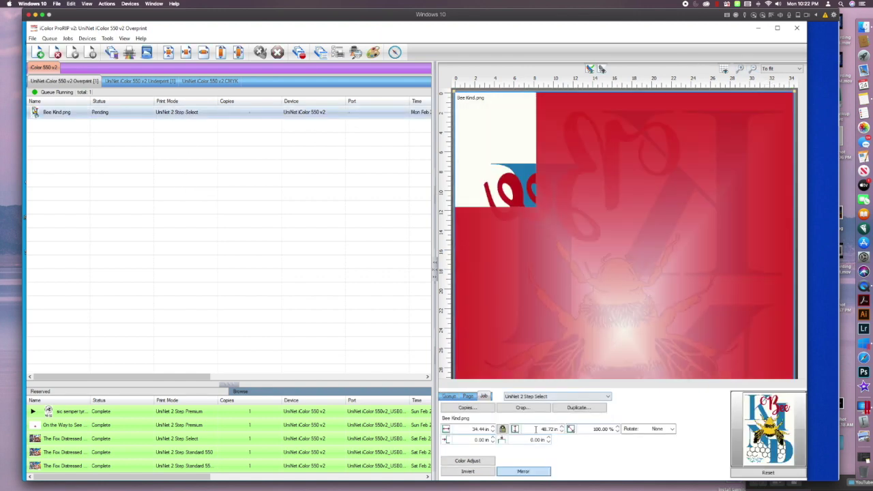
# Step: Resize the image to 11.69 in tall (8.26 in wide, 23.99%) and keep it mirrored
pyautogui.click(571, 429)
pyautogui.write('11.69')
pyautogui.press('Return')
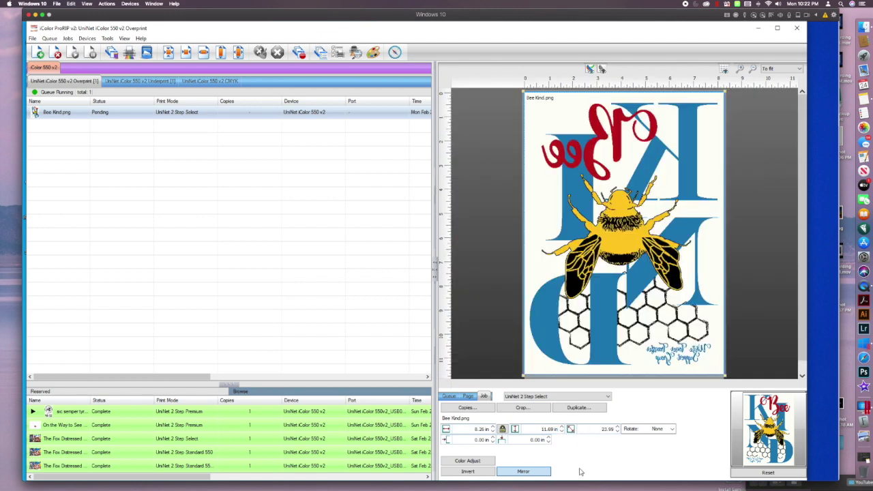
pyautogui.click(513, 474)
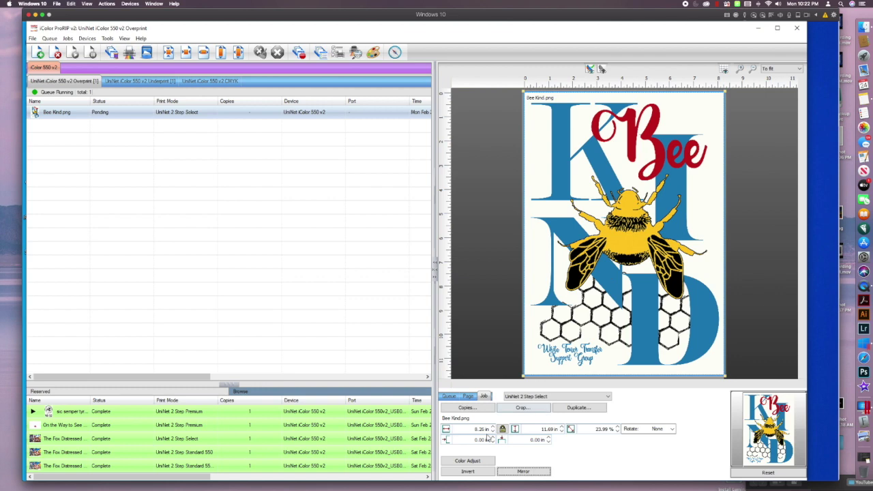
pyautogui.click(525, 473)
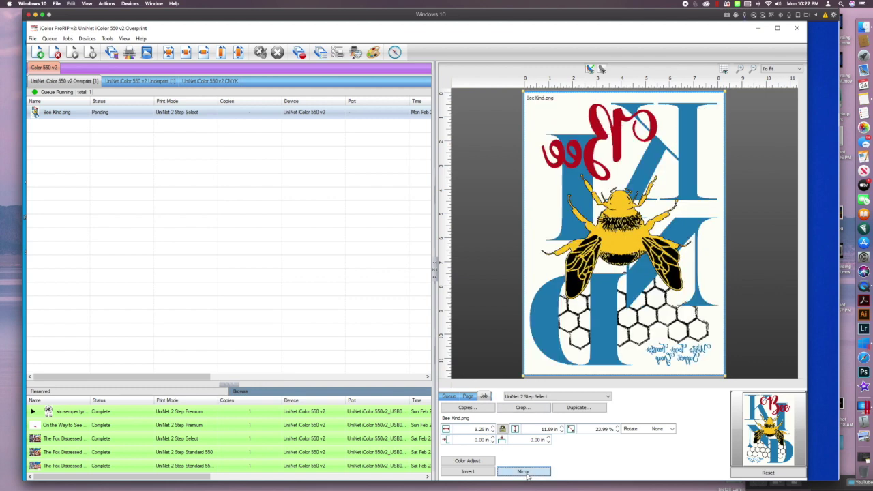
# Step: Apply Easy Color Adjustments with black 16, saturation 4 and ink removal disabled
pyautogui.click(468, 461)
pyautogui.moveTo(435, 158); pyautogui.dragTo(464, 158)
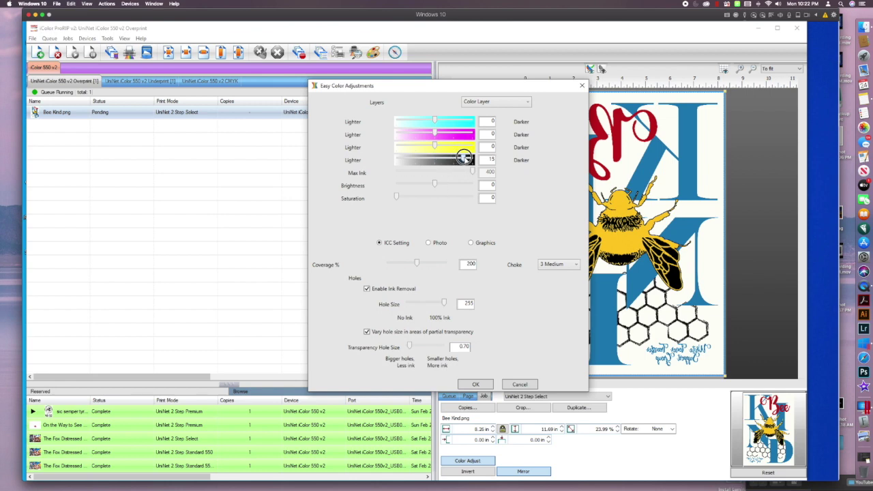
pyautogui.moveTo(464, 157); pyautogui.dragTo(465, 157)
pyautogui.moveTo(397, 198); pyautogui.dragTo(412, 198)
pyautogui.click(366, 290)
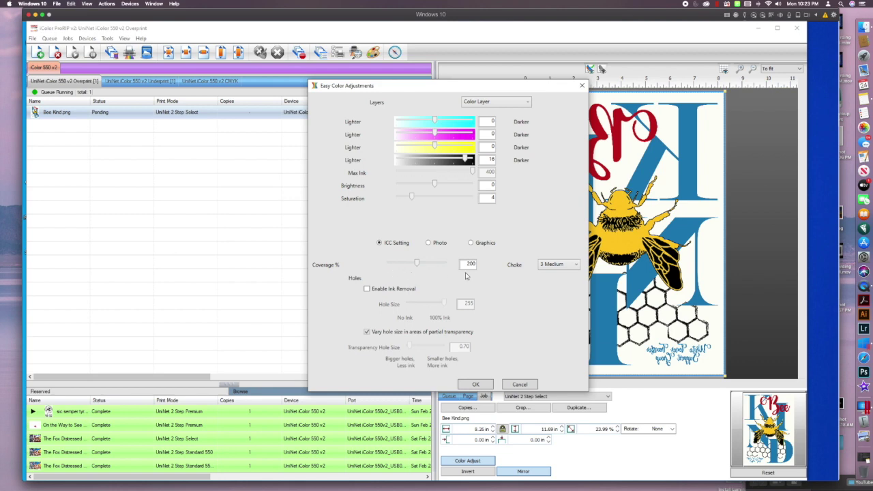
pyautogui.click(476, 384)
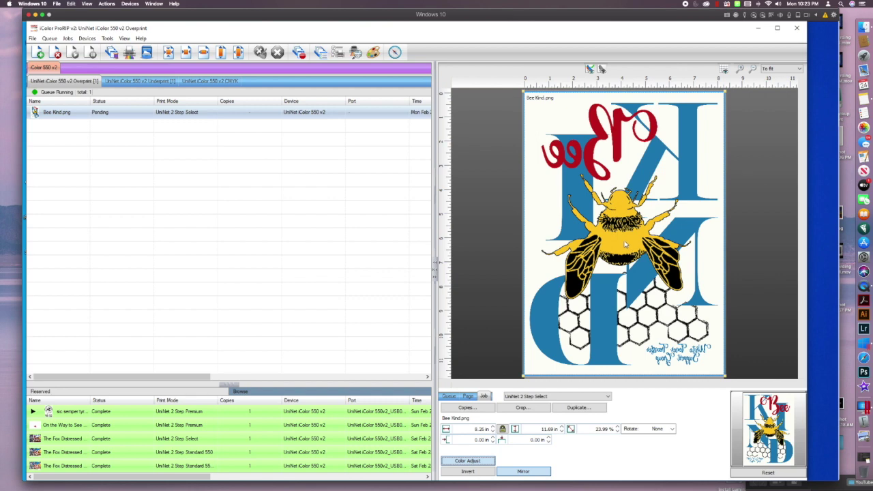
# Step: Launch the KnockMeColorOut production plug-in from the Jobs menu
pyautogui.click(67, 39)
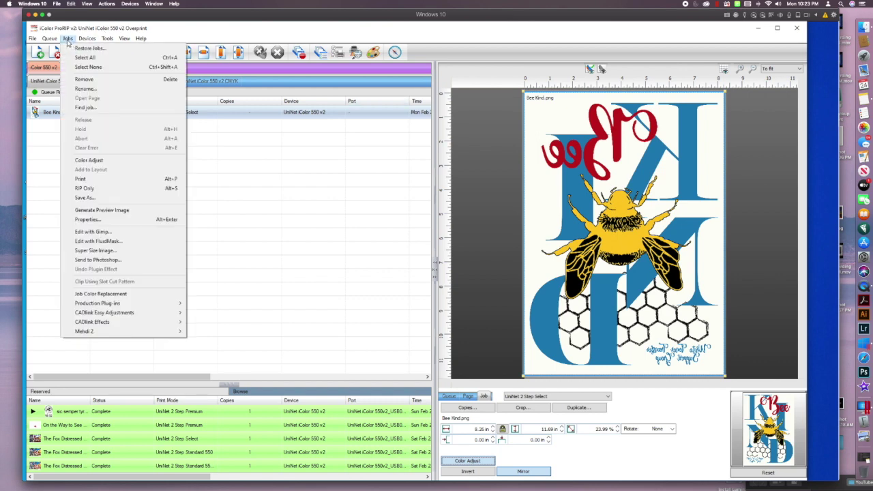
pyautogui.moveTo(116, 304)
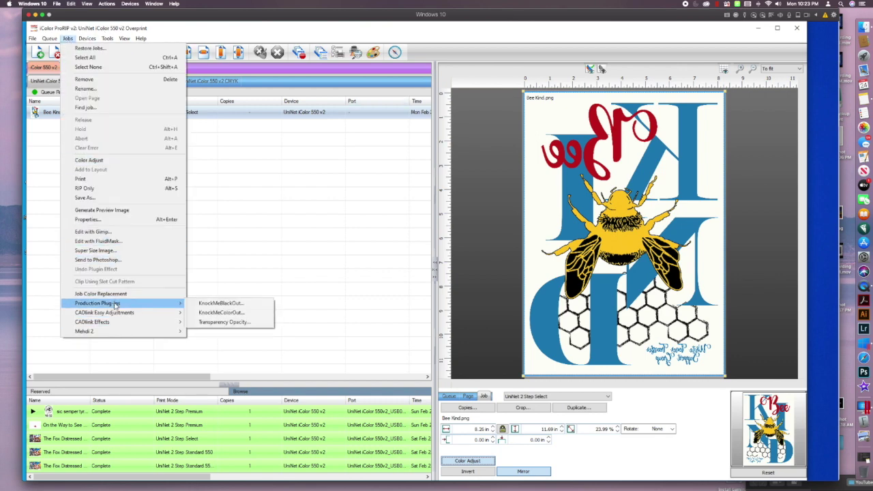
pyautogui.click(205, 314)
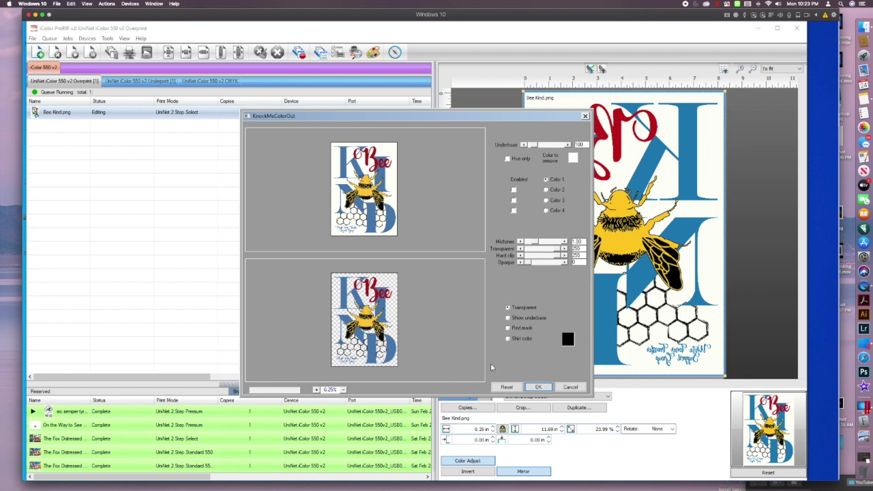
# Step: Zoom the knockout previews to 16.7% and pan to frame the Bee lettering
pyautogui.click(507, 387)
pyautogui.click(316, 389)
pyautogui.click(316, 390)
pyautogui.click(316, 389)
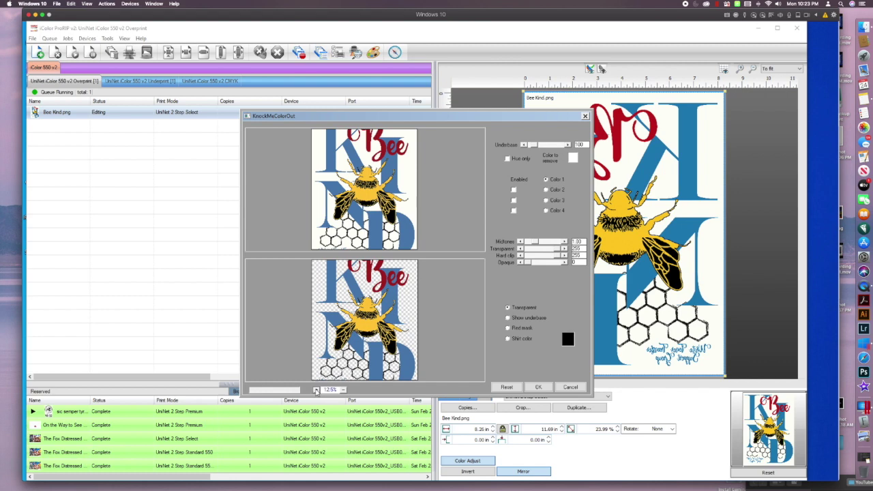
pyautogui.click(316, 389)
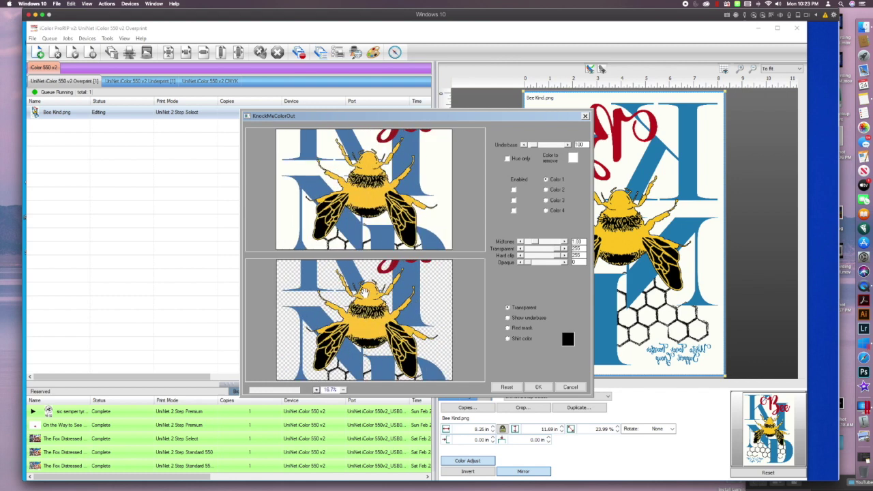
pyautogui.moveTo(365, 292); pyautogui.dragTo(368, 322)
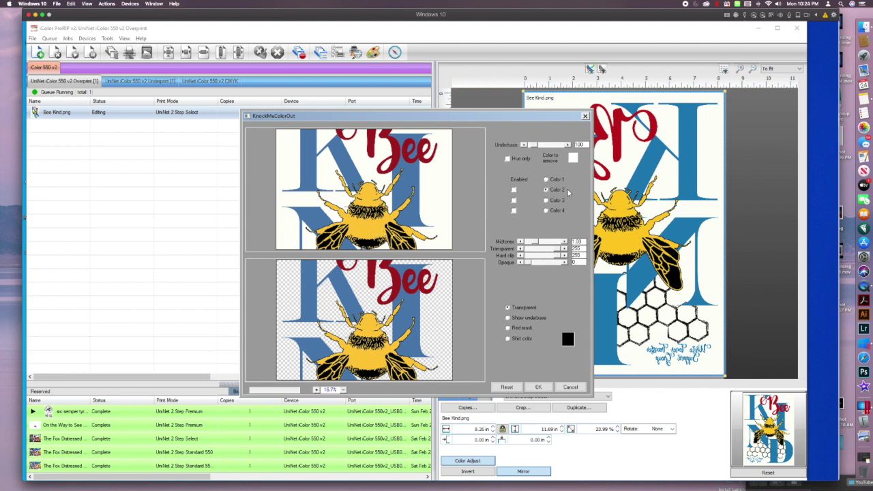
# Step: Sample the bee's yellow as the colour to remove and enable Color 2
pyautogui.click(372, 233)
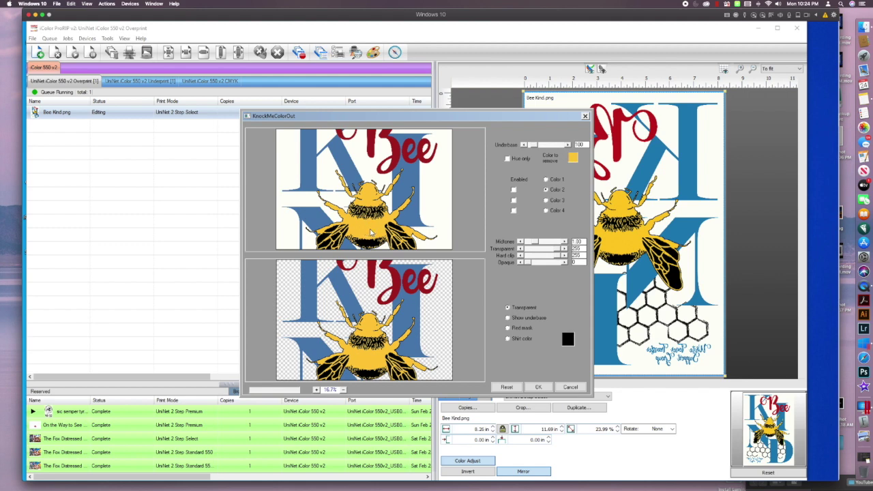
pyautogui.click(513, 189)
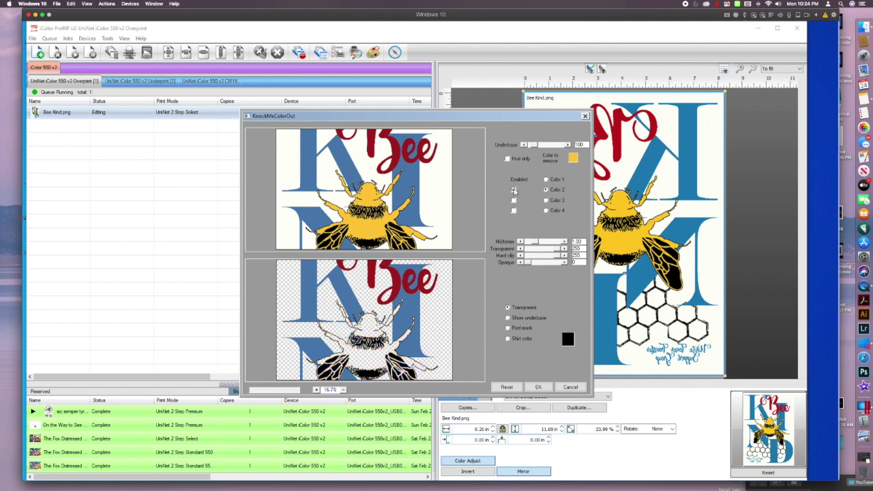
pyautogui.scroll(-3, 380, 342)
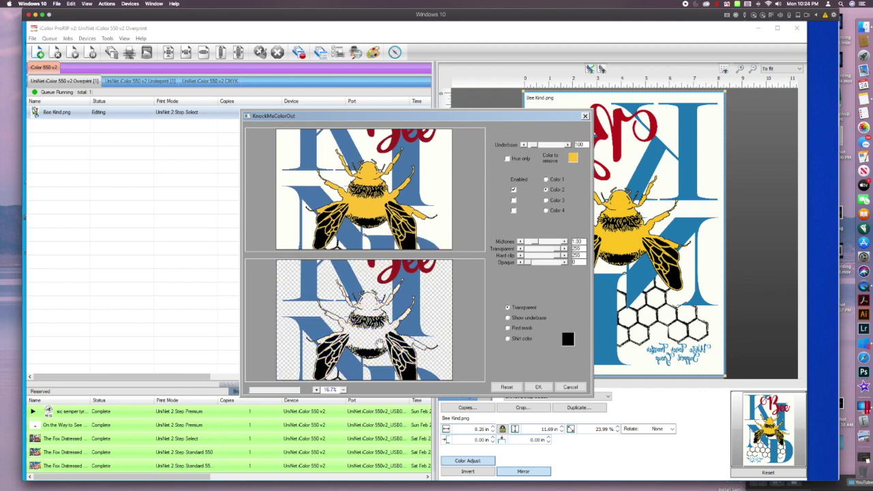
pyautogui.scroll(-3, 380, 341)
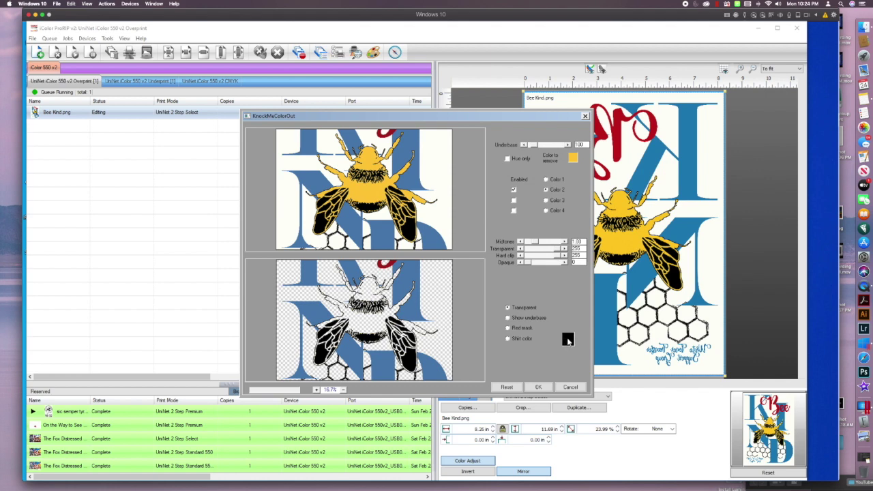
# Step: Preview the knockout against a light yellow shirt colour, zoomed out to 8.33%
pyautogui.click(567, 339)
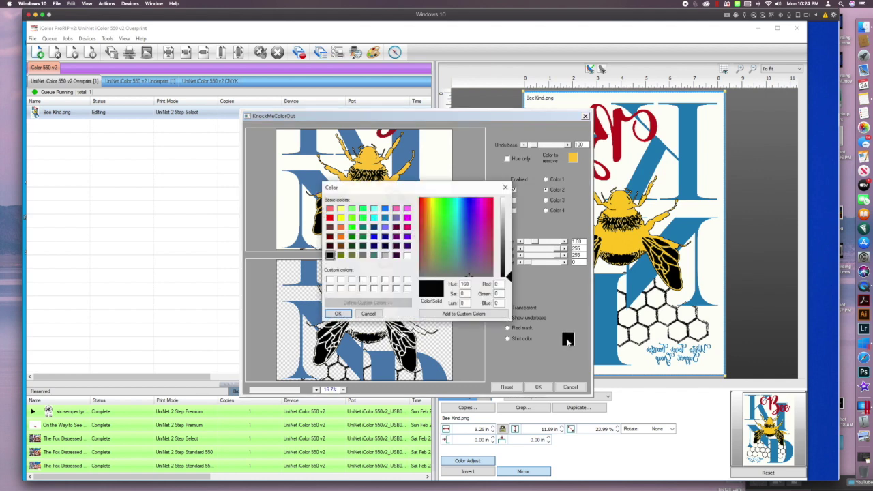
pyautogui.click(341, 209)
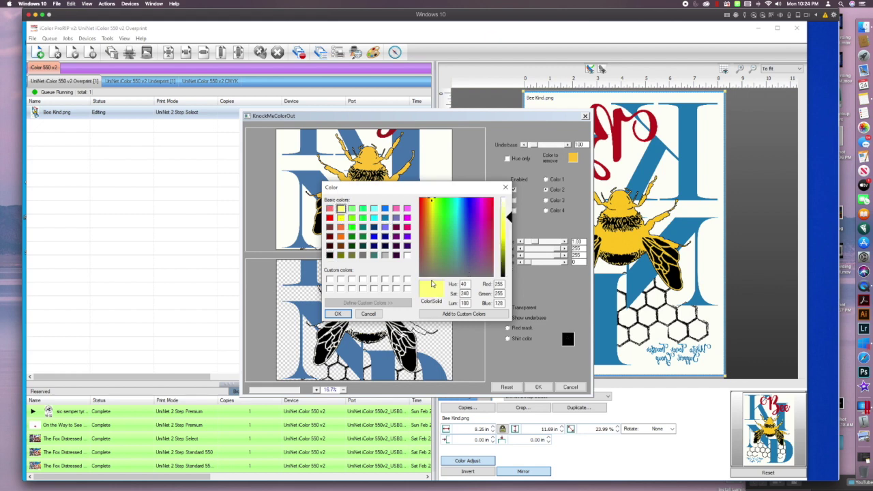
pyautogui.click(336, 314)
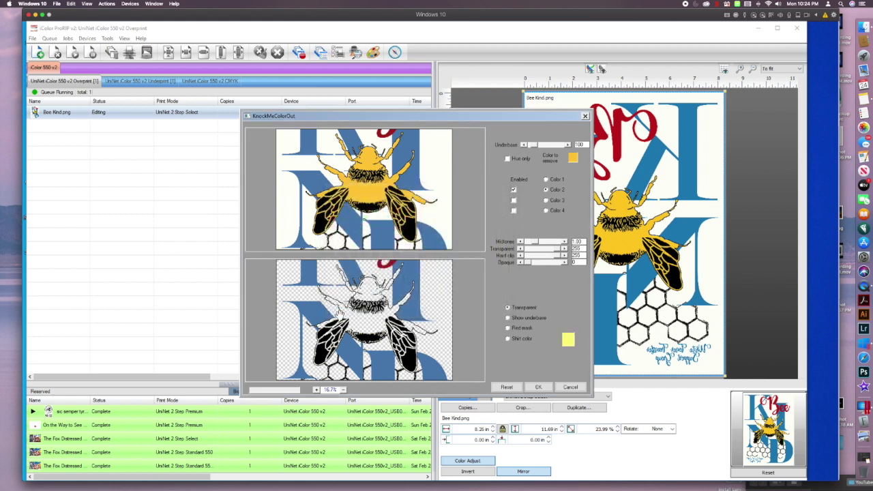
pyautogui.click(508, 339)
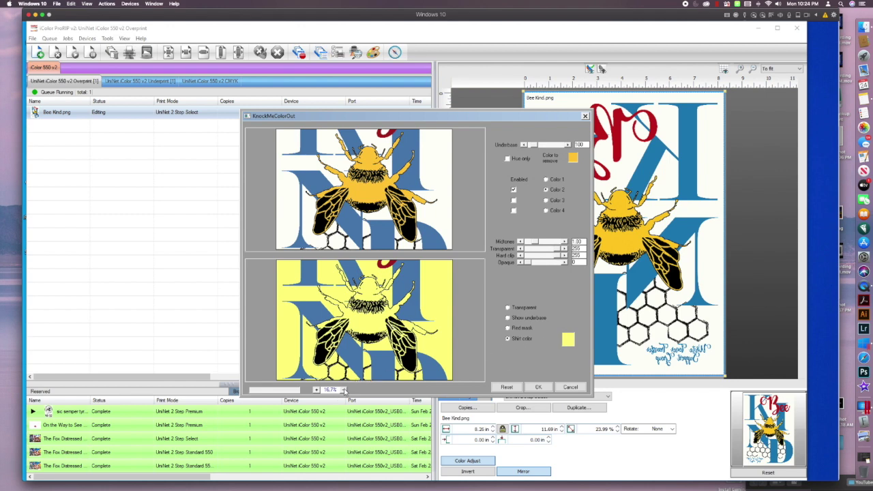
pyautogui.click(344, 390)
pyautogui.click(344, 390)
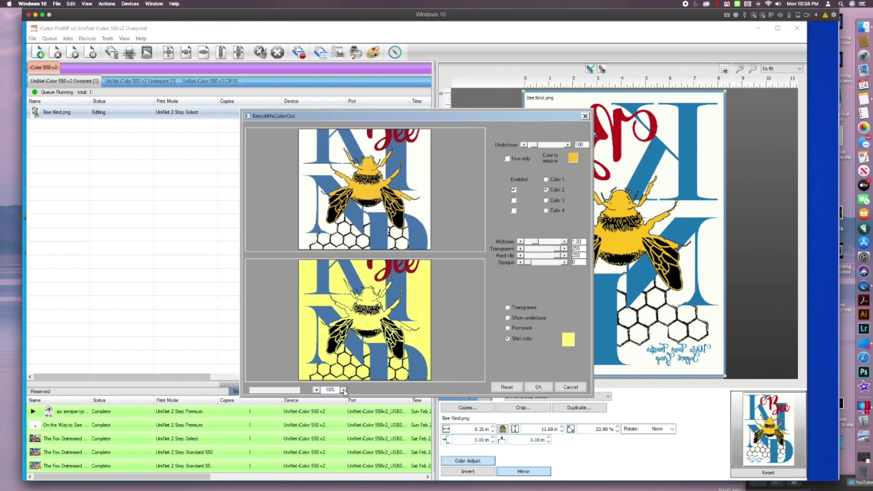
pyautogui.click(343, 390)
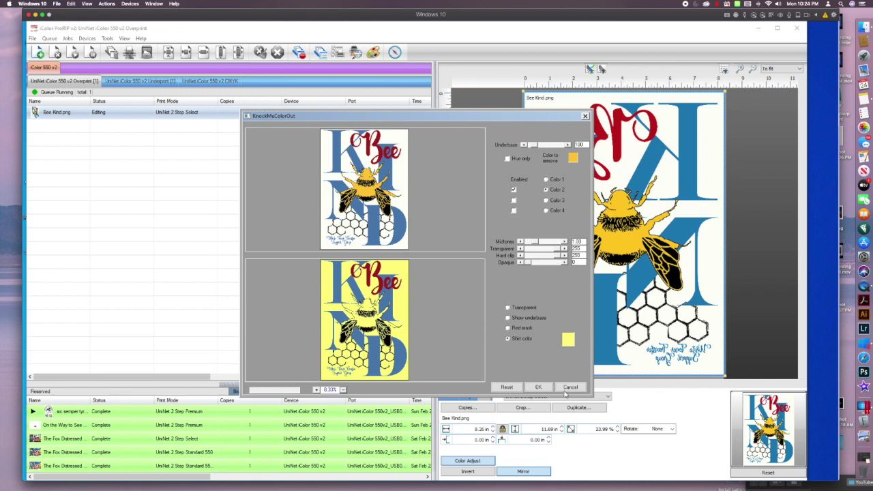
# Step: Apply the white and yellow knockout and send the Bee Kind job to print
pyautogui.click(533, 387)
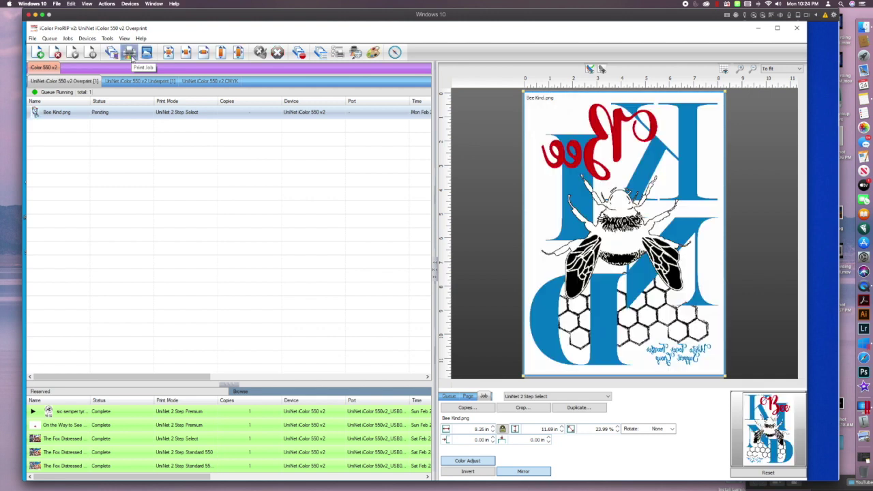
pyautogui.click(130, 58)
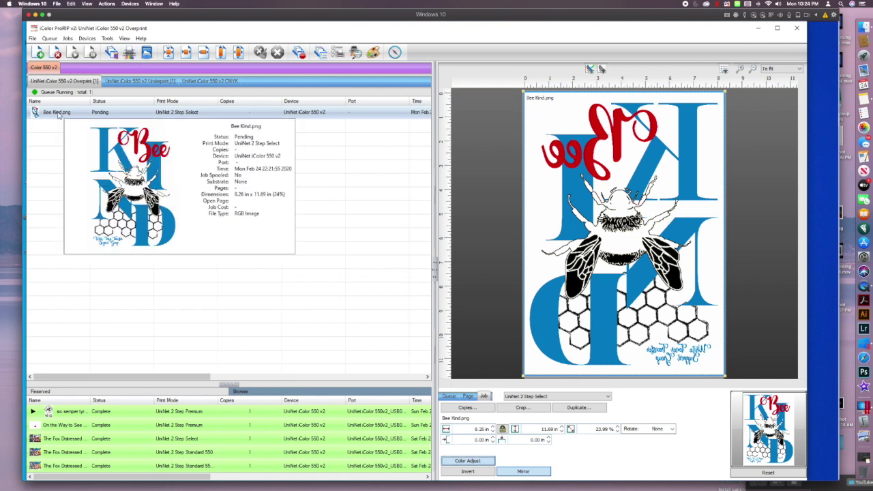
pyautogui.moveTo(65, 115)
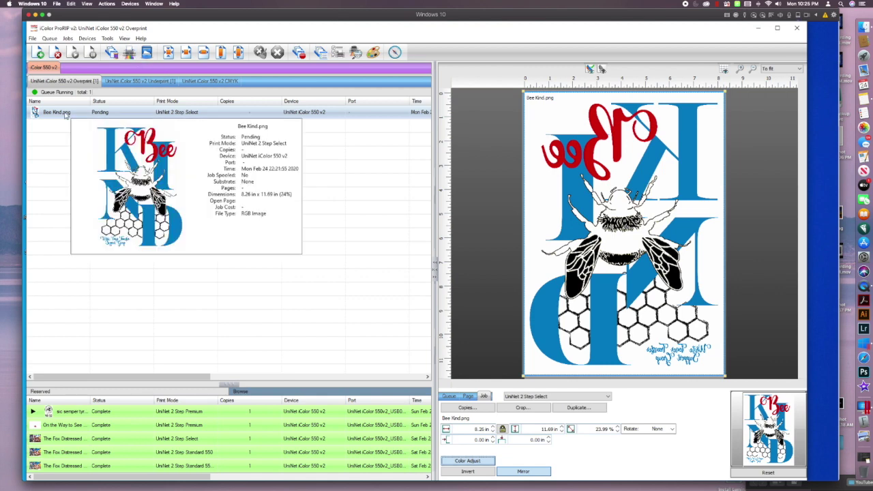